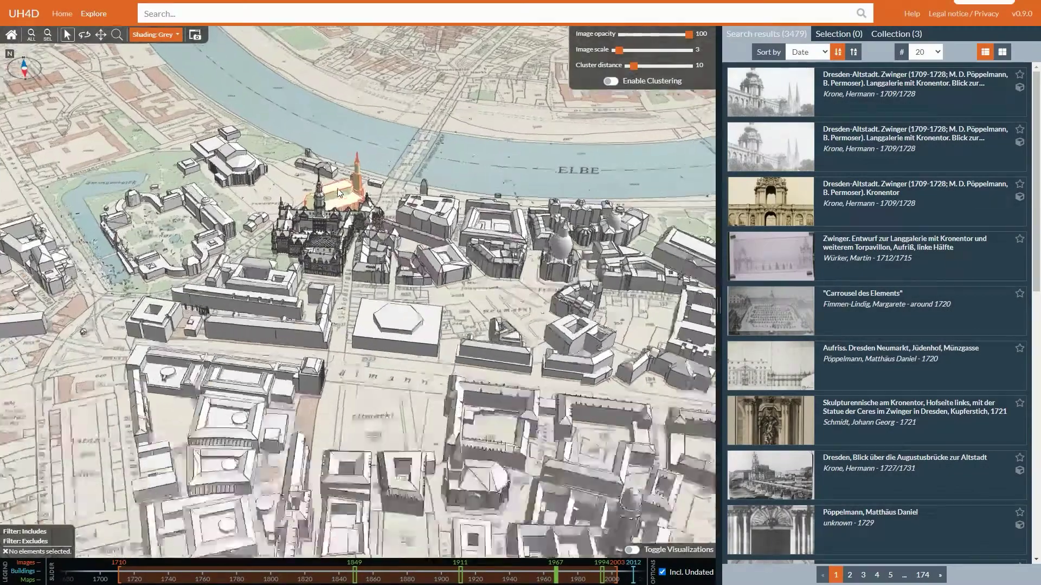
- Fly to and orbit the Hofkirche, enlarging the photo thumbnails and then shrinking them back
{"action": "double_click", "coordinate": [337, 193]}
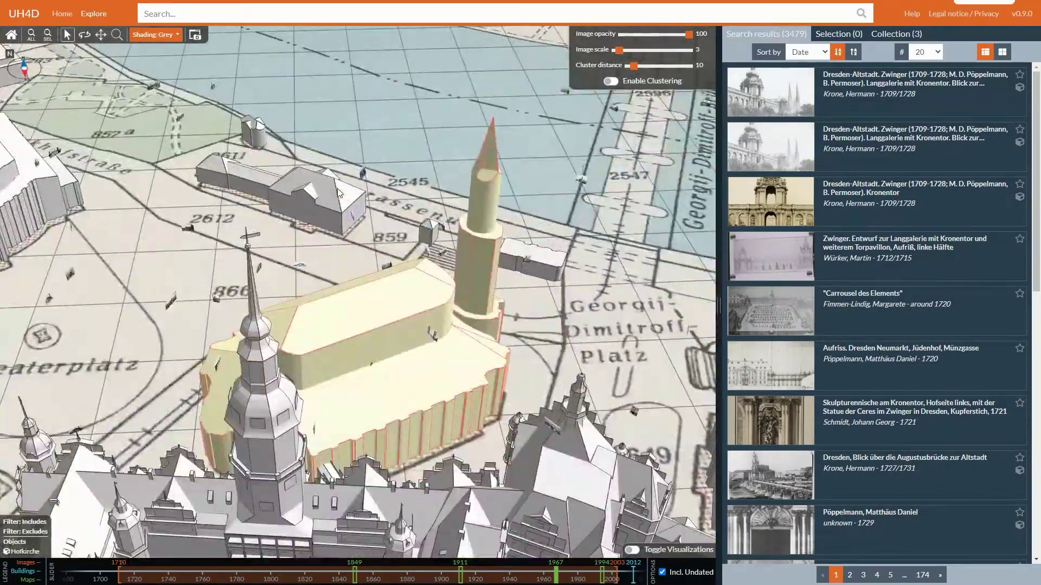
{"action": "mouse_move", "coordinate": [137, 385]}
{"action": "left_mouse_down"}
{"action": "mouse_move", "coordinate": [310, 366]}
{"action": "mouse_move", "coordinate": [280, 390]}
{"action": "left_mouse_up"}
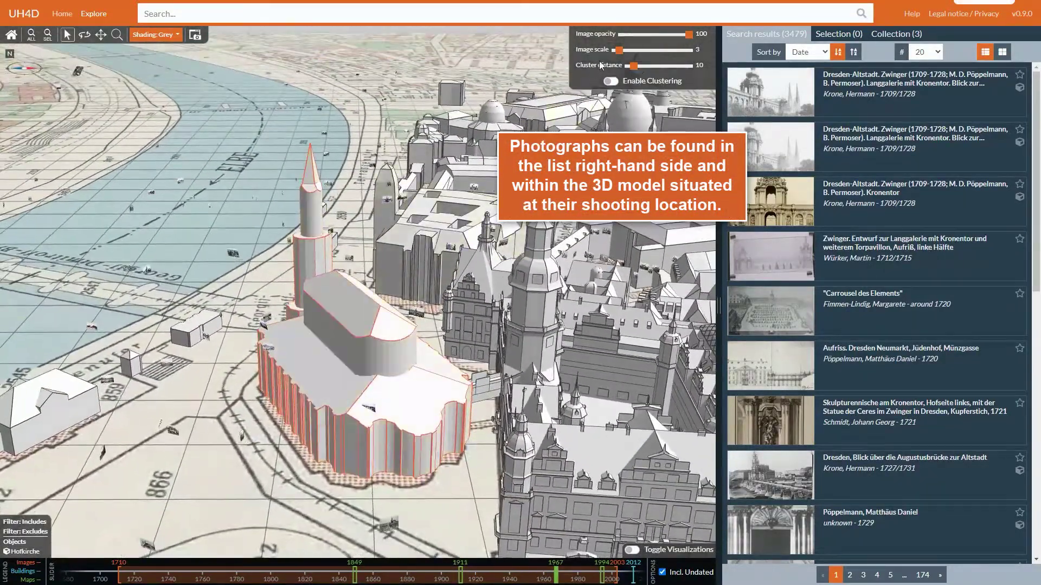
{"action": "left_click_drag", "start_coordinate": [618, 50], "coordinate": [644, 51]}
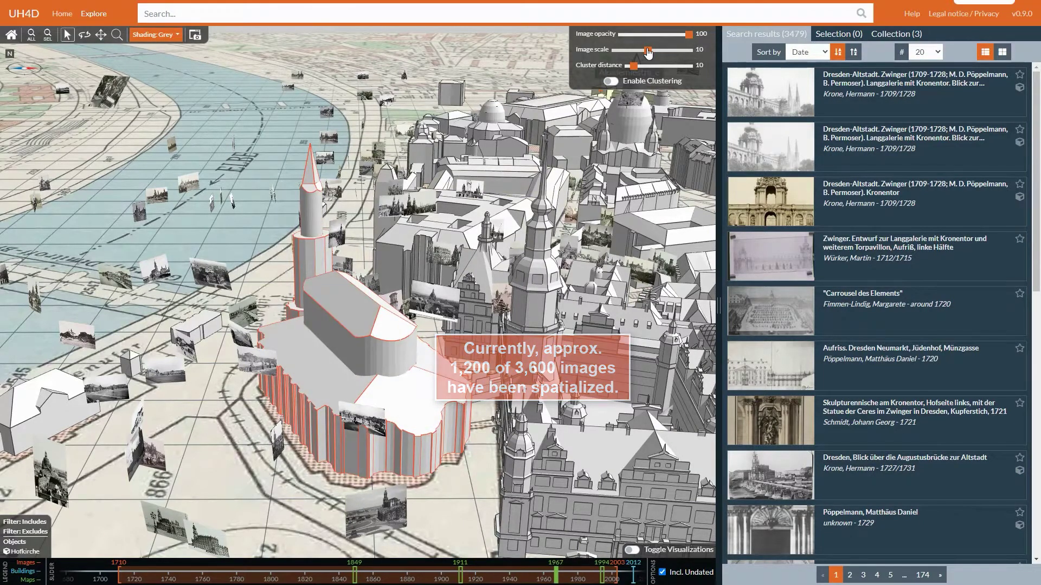
{"action": "left_click_drag", "start_coordinate": [648, 51], "coordinate": [623, 58]}
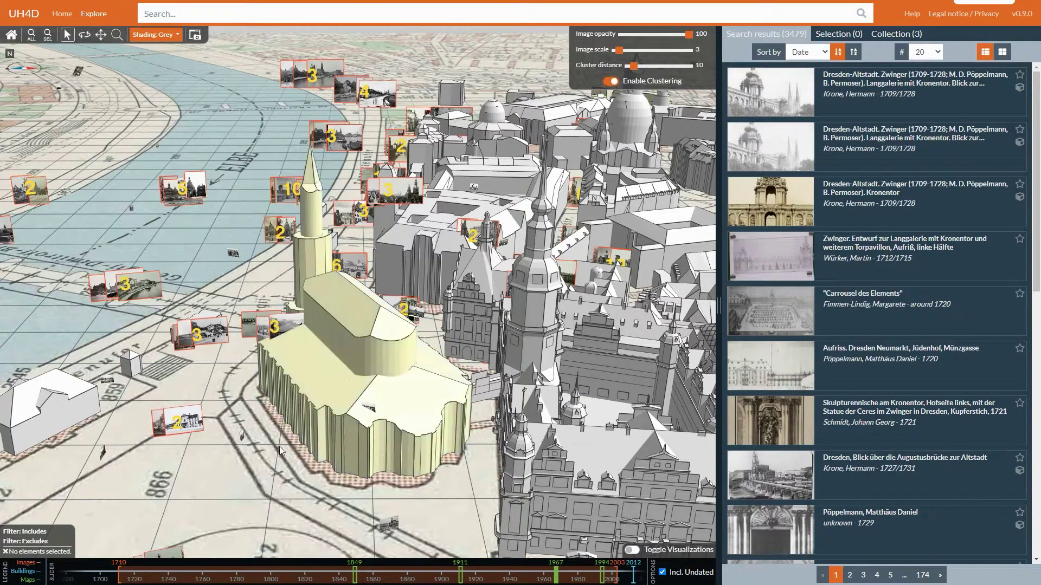
- Zoom out over the clustered city and expand the 7-photo cluster into individual photos
{"action": "left_click_drag", "start_coordinate": [278, 447], "coordinate": [368, 459]}
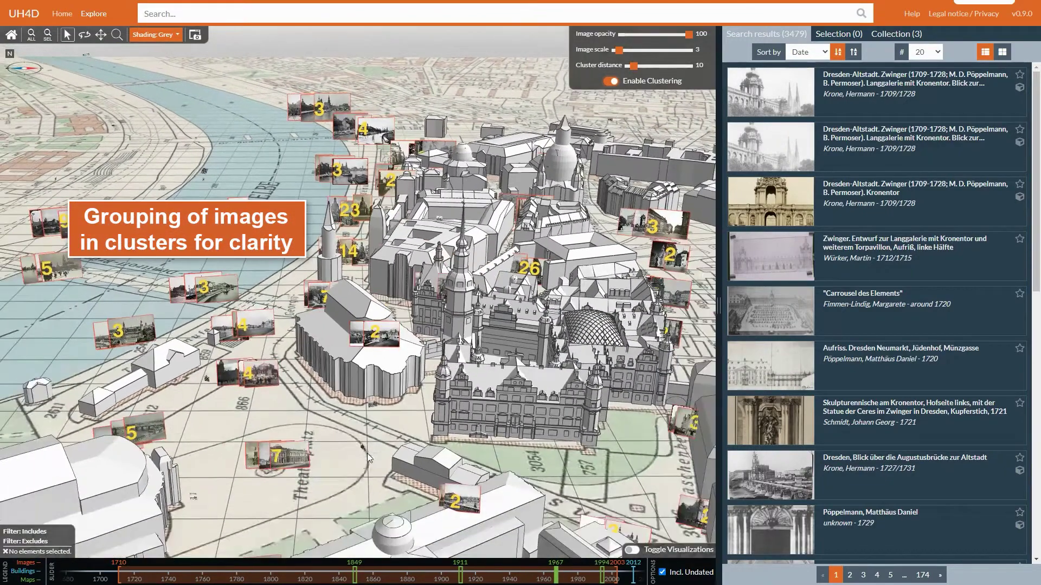
{"action": "left_click", "coordinate": [290, 458]}
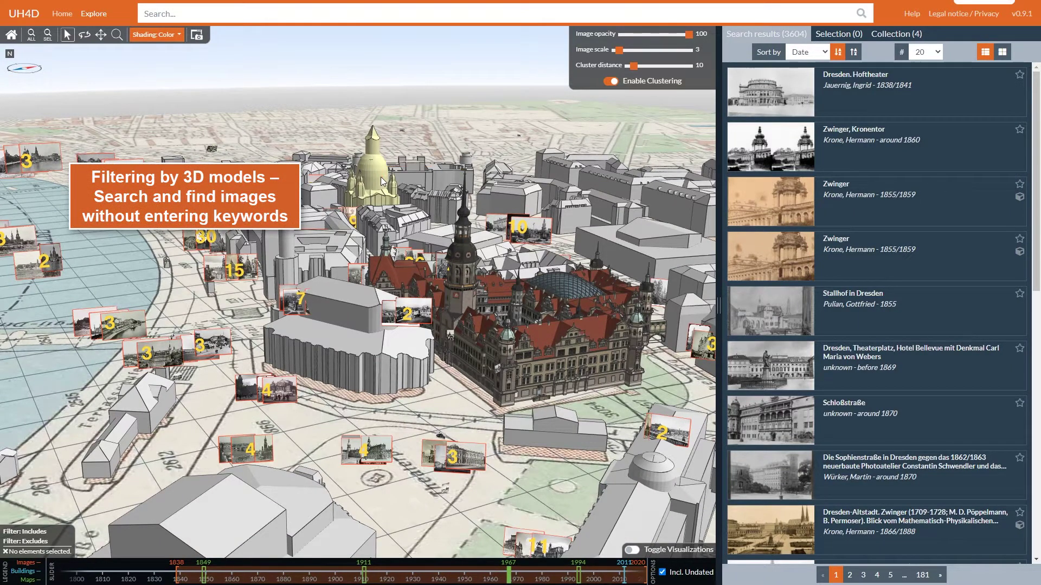
- Include only Frauenkirche photos, then move the view onto the Theaterplatz photo
{"action": "left_click", "coordinate": [381, 179]}
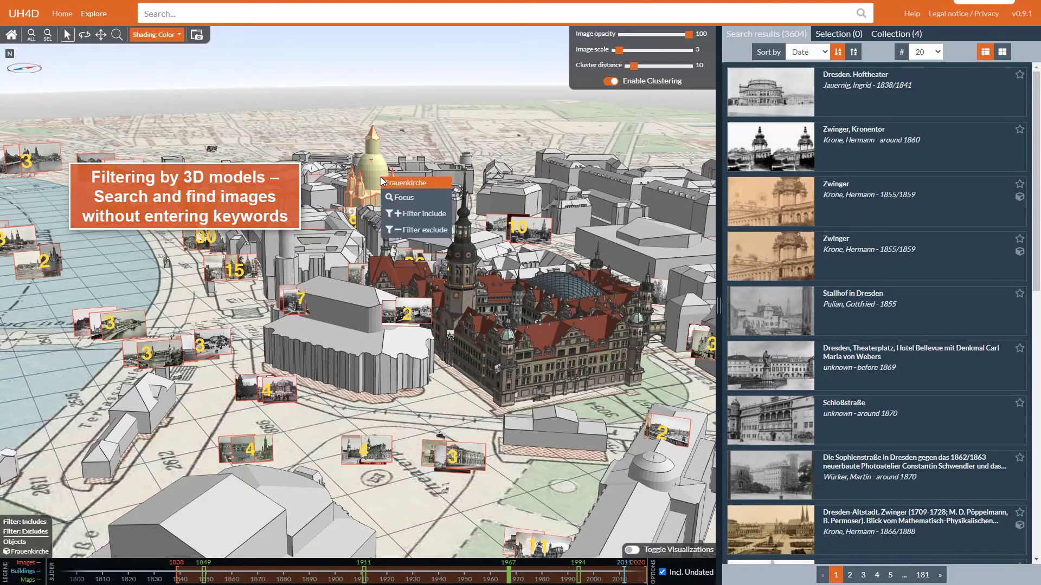
{"action": "left_click", "coordinate": [401, 215]}
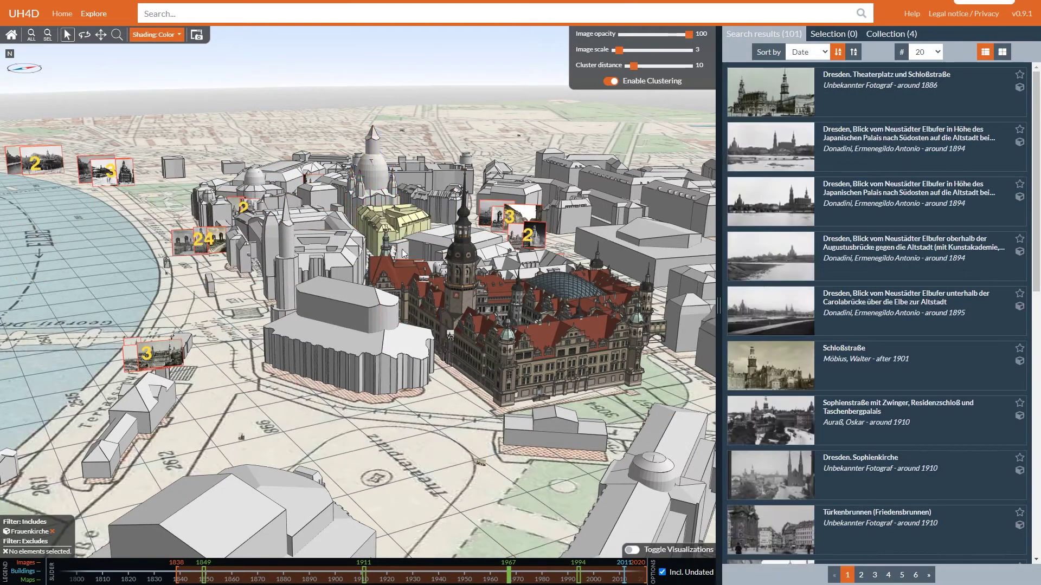
{"action": "mouse_move", "coordinate": [388, 441]}
{"action": "left_mouse_down"}
{"action": "mouse_move", "coordinate": [391, 475]}
{"action": "mouse_move", "coordinate": [371, 379]}
{"action": "mouse_move", "coordinate": [356, 361]}
{"action": "left_mouse_up"}
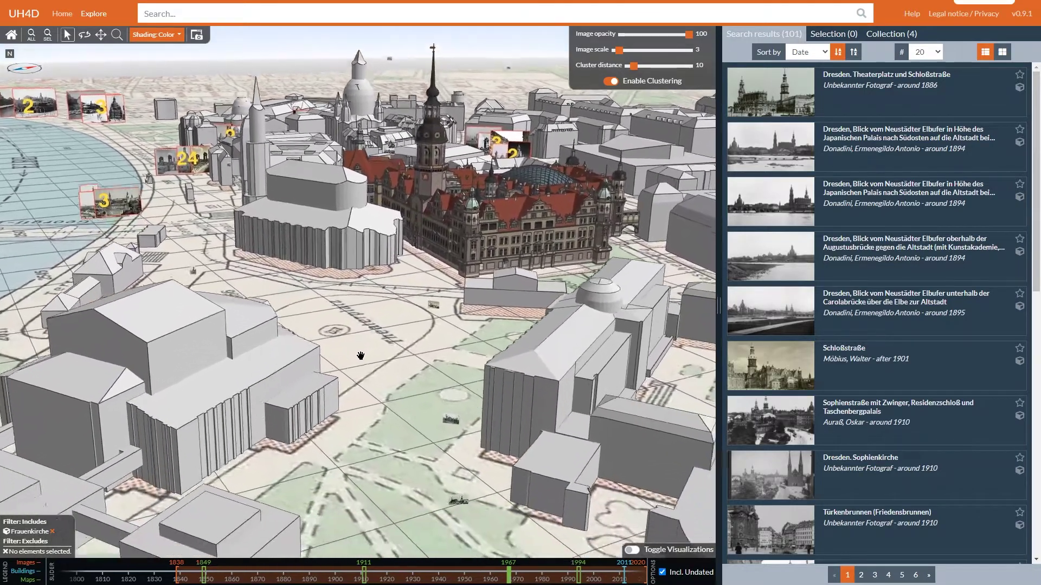
{"action": "middle_click_drag", "start_coordinate": [367, 383], "coordinate": [400, 366]}
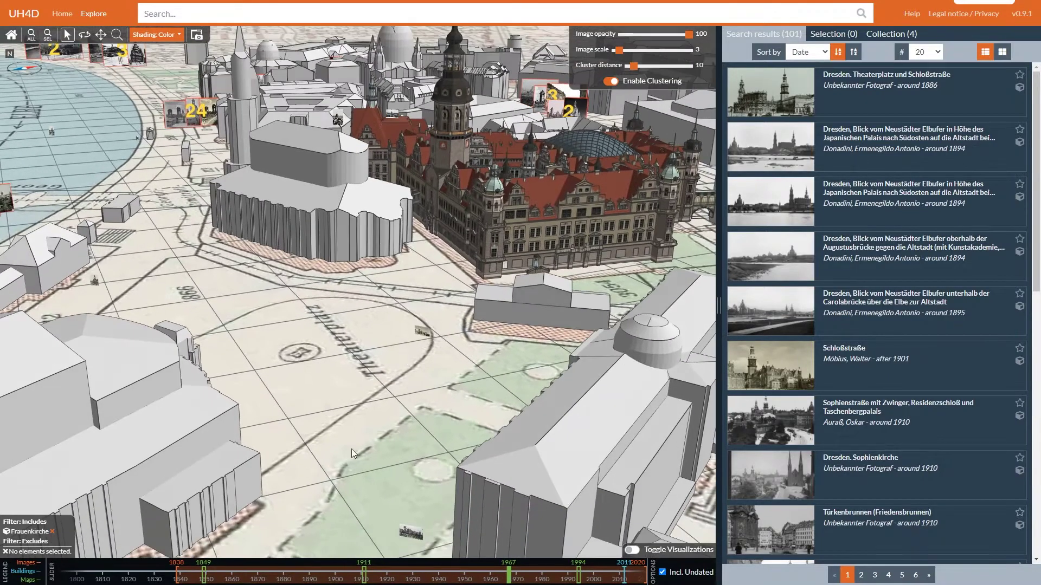
{"action": "left_click_drag", "start_coordinate": [351, 449], "coordinate": [358, 336]}
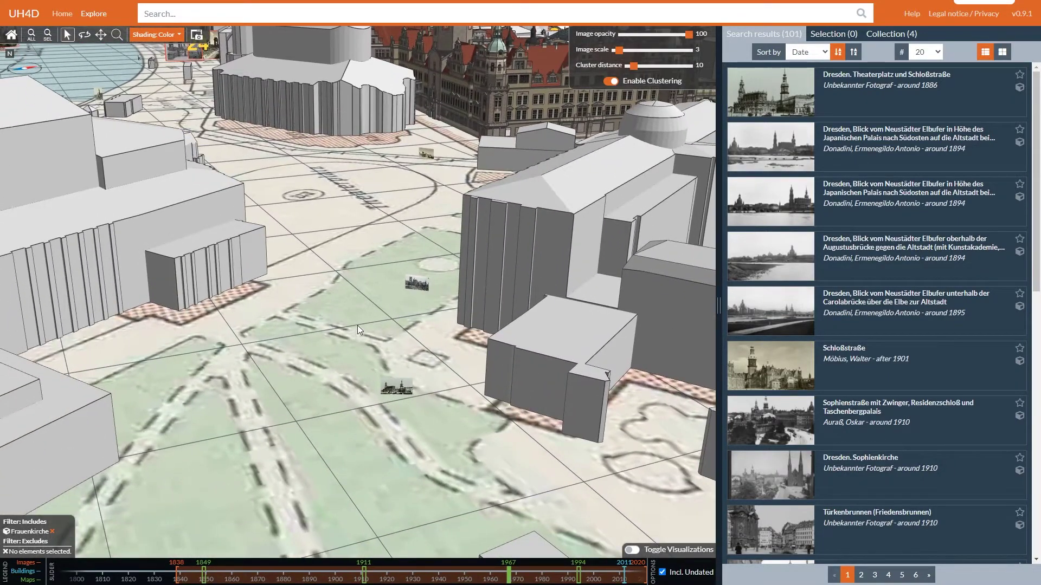
{"action": "mouse_move", "coordinate": [395, 389]}
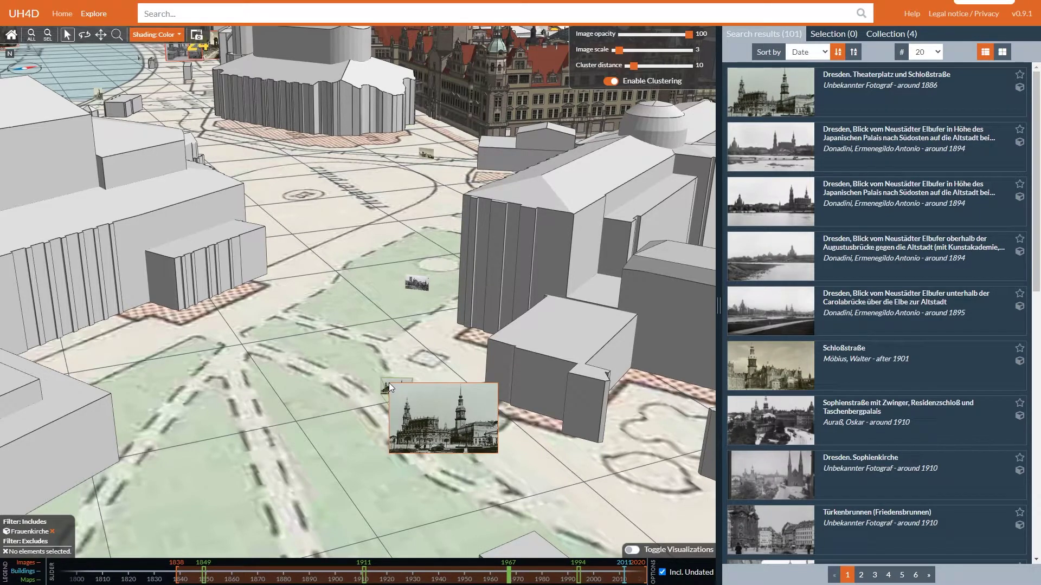
{"action": "double_click", "coordinate": [389, 386]}
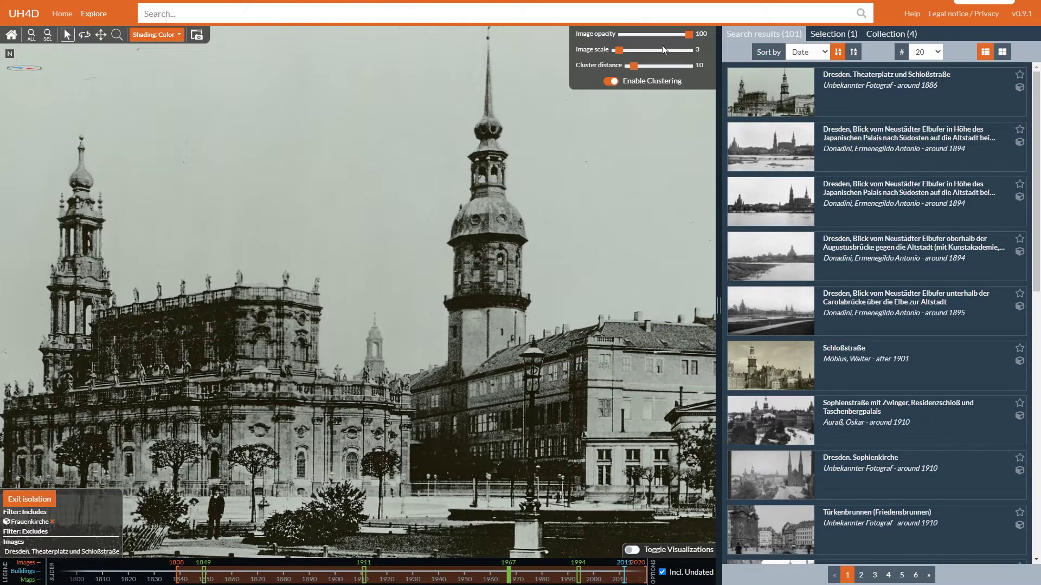
- Fade the Theaterplatz photo to 0 opacity to reveal the model, then restore it to 100
{"action": "mouse_move", "coordinate": [688, 42]}
{"action": "left_mouse_down"}
{"action": "mouse_move", "coordinate": [624, 44]}
{"action": "mouse_move", "coordinate": [666, 48]}
{"action": "left_mouse_up"}
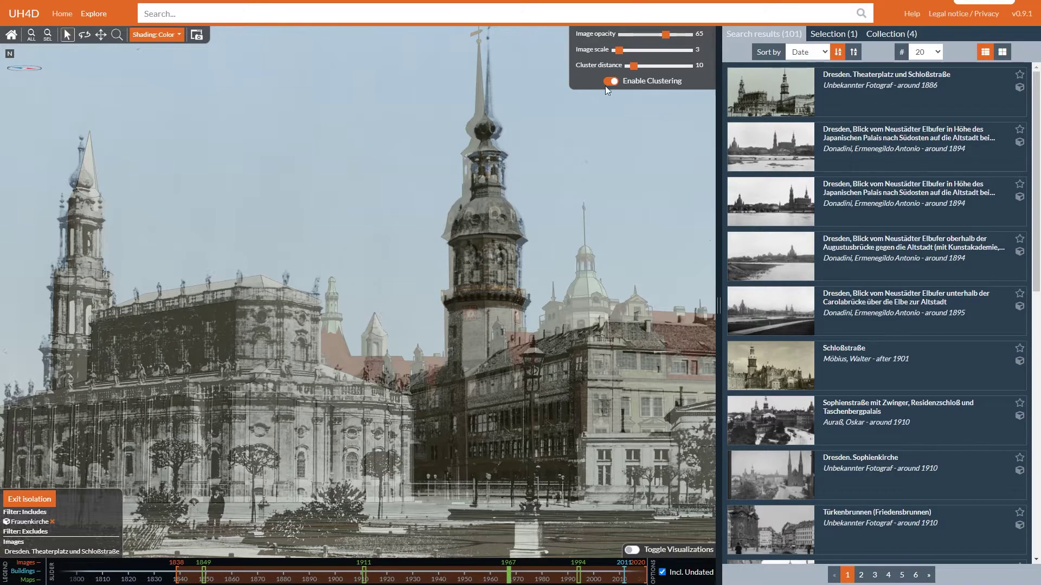
{"action": "left_click_drag", "start_coordinate": [663, 39], "coordinate": [694, 38]}
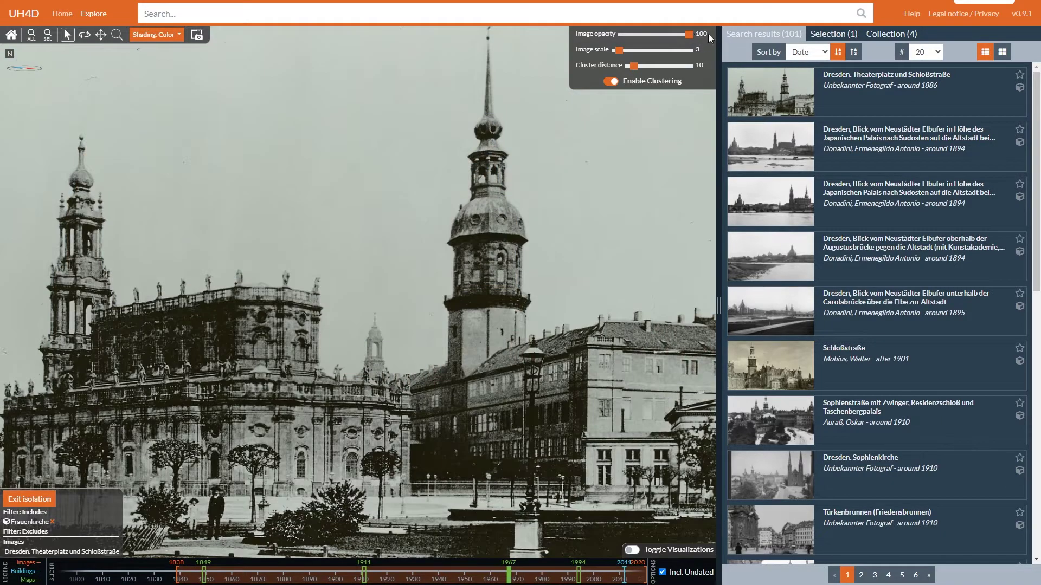
- Back out of the photo view and open the Theaterplatz photo's details and metadata
{"action": "scroll", "coordinate": [480, 344], "scroll_direction": "down", "scroll_amount": 3}
{"action": "scroll", "coordinate": [417, 419], "scroll_direction": "down", "scroll_amount": 2}
{"action": "scroll", "coordinate": [413, 421], "scroll_direction": "down", "scroll_amount": 2}
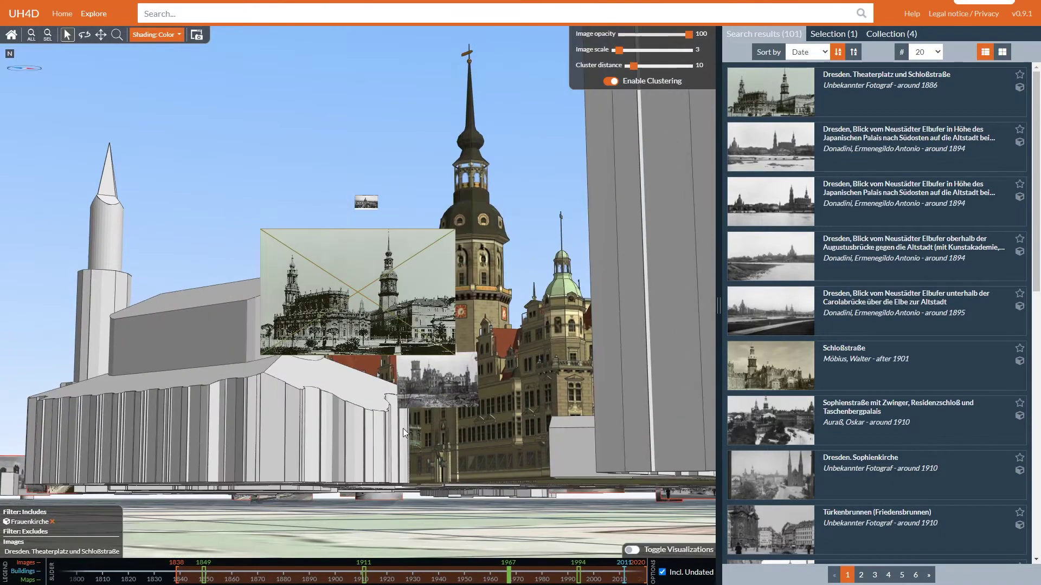
{"action": "scroll", "coordinate": [402, 428], "scroll_direction": "down", "scroll_amount": 1}
{"action": "scroll", "coordinate": [388, 441], "scroll_direction": "down", "scroll_amount": 2}
{"action": "scroll", "coordinate": [385, 451], "scroll_direction": "down", "scroll_amount": 2}
{"action": "scroll", "coordinate": [385, 454], "scroll_direction": "down", "scroll_amount": 1}
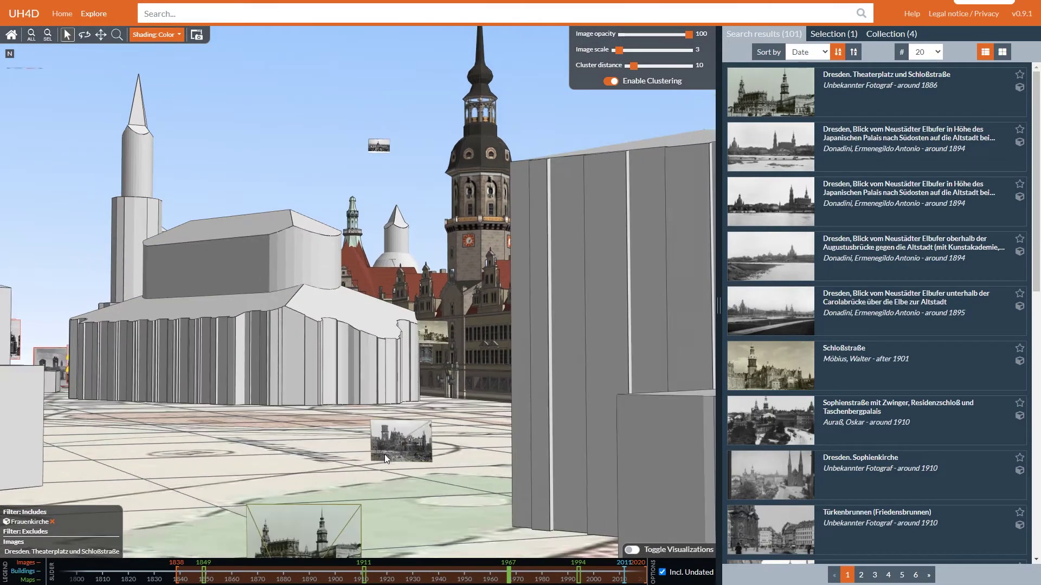
{"action": "scroll", "coordinate": [383, 457], "scroll_direction": "down", "scroll_amount": 1}
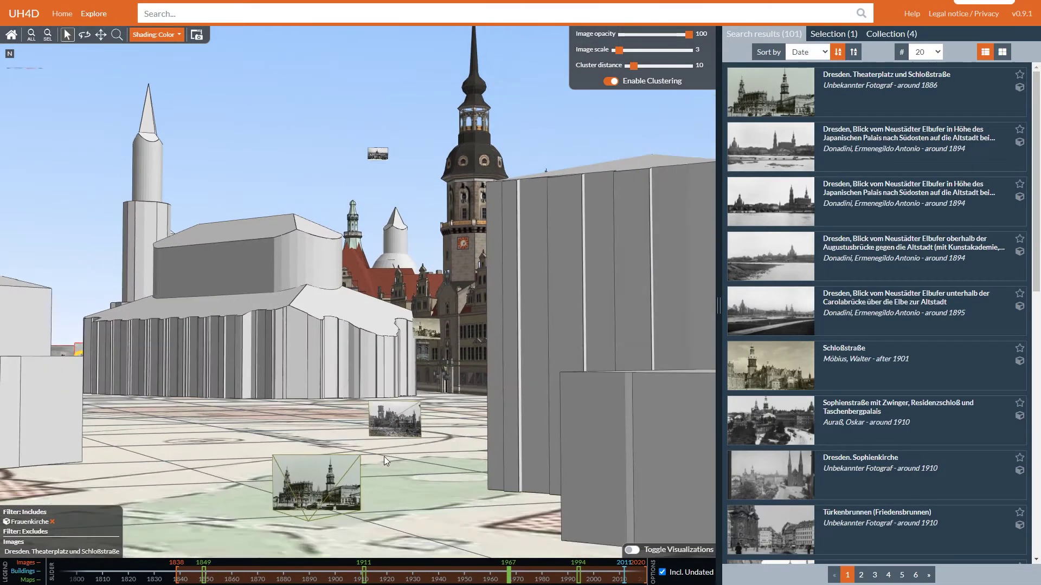
{"action": "right_click", "coordinate": [338, 489]}
{"action": "mouse_move", "coordinate": [373, 509]}
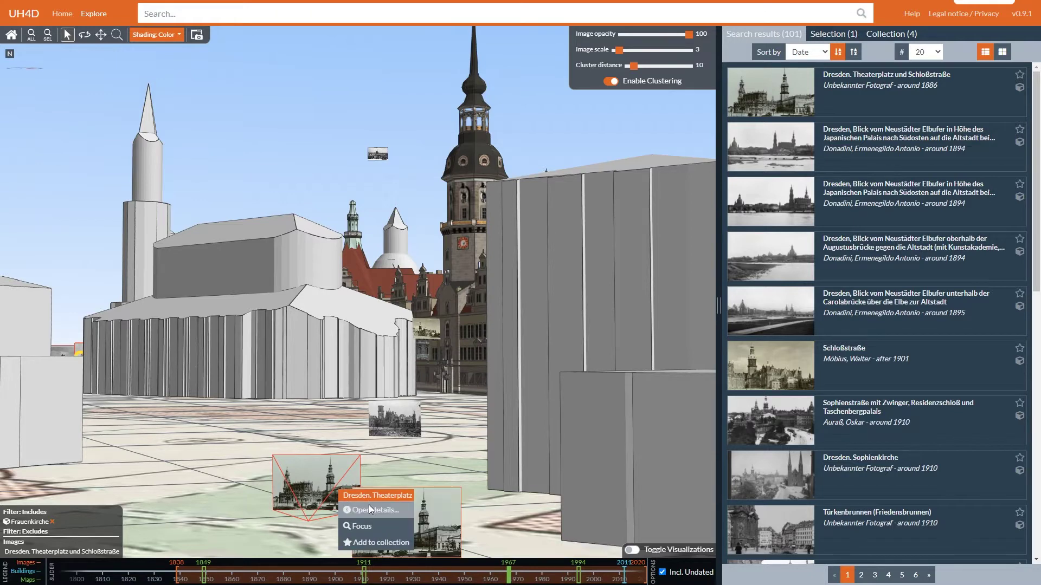
{"action": "left_click", "coordinate": [370, 506]}
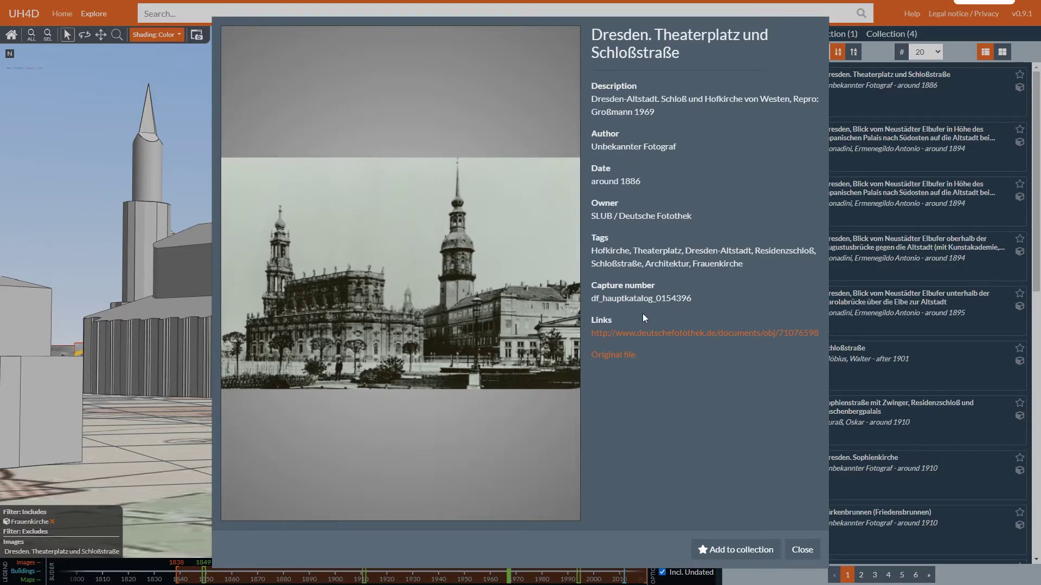
- Zoom the detailed photo onto the palace building, close it, and cap photo dates at 1976
{"action": "scroll", "coordinate": [462, 305], "scroll_direction": "up", "scroll_amount": 1}
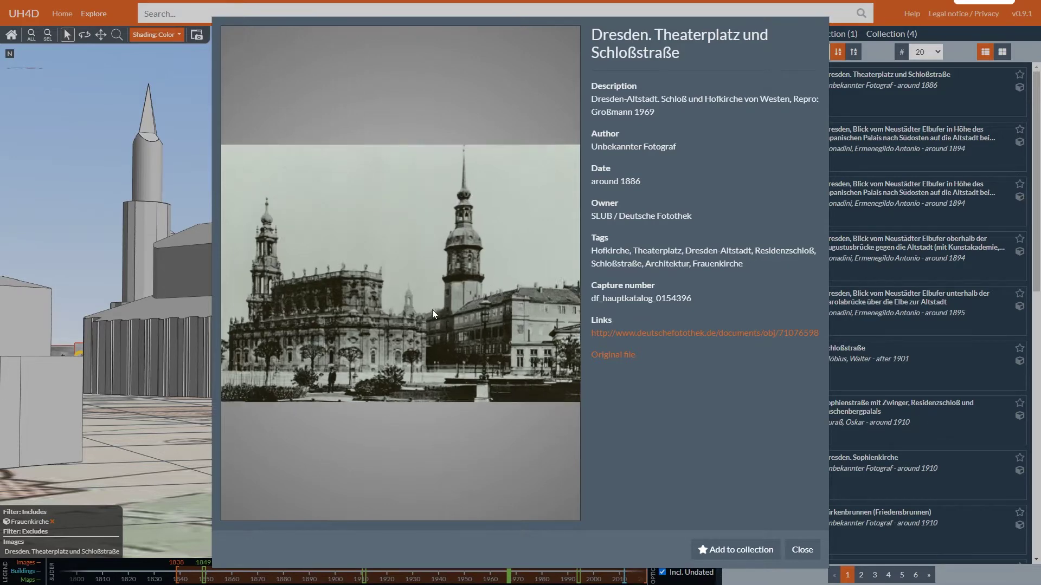
{"action": "scroll", "coordinate": [431, 310], "scroll_direction": "up", "scroll_amount": 1}
{"action": "scroll", "coordinate": [406, 333], "scroll_direction": "up", "scroll_amount": 1}
{"action": "scroll", "coordinate": [394, 344], "scroll_direction": "up", "scroll_amount": 1}
{"action": "scroll", "coordinate": [374, 374], "scroll_direction": "up", "scroll_amount": 1}
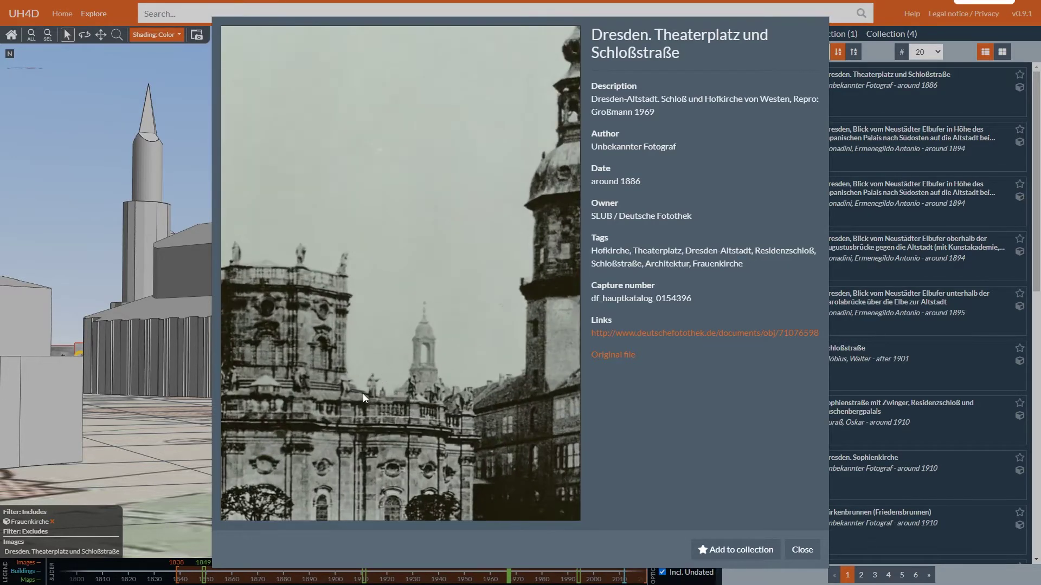
{"action": "scroll", "coordinate": [423, 374], "scroll_direction": "up", "scroll_amount": 1}
{"action": "scroll", "coordinate": [537, 353], "scroll_direction": "up", "scroll_amount": 1}
{"action": "scroll", "coordinate": [559, 361], "scroll_direction": "down", "scroll_amount": 1}
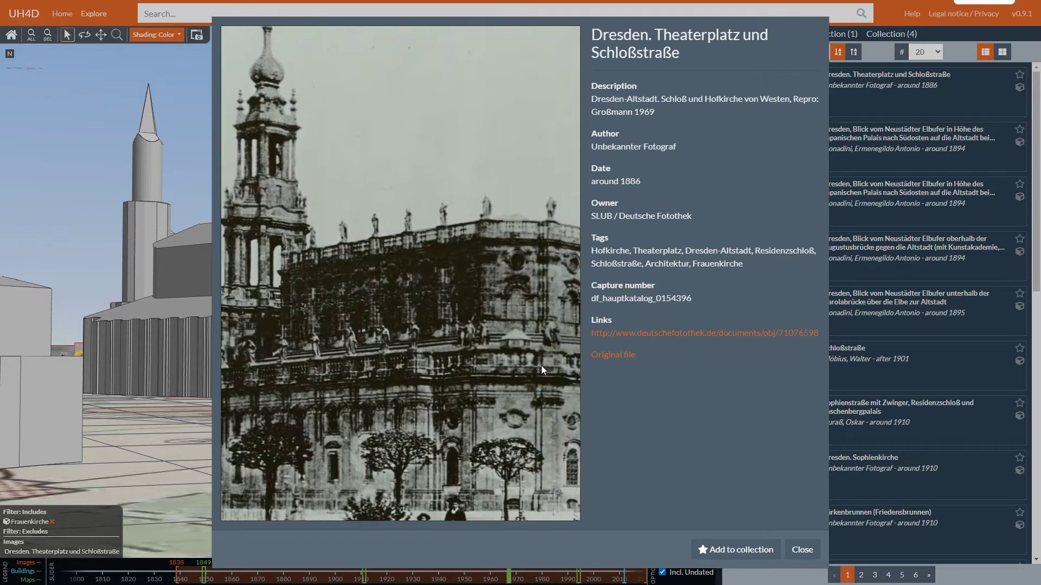
{"action": "scroll", "coordinate": [456, 362], "scroll_direction": "down", "scroll_amount": 1}
{"action": "scroll", "coordinate": [374, 368], "scroll_direction": "down", "scroll_amount": 1}
{"action": "left_click_drag", "start_coordinate": [483, 391], "coordinate": [301, 359]}
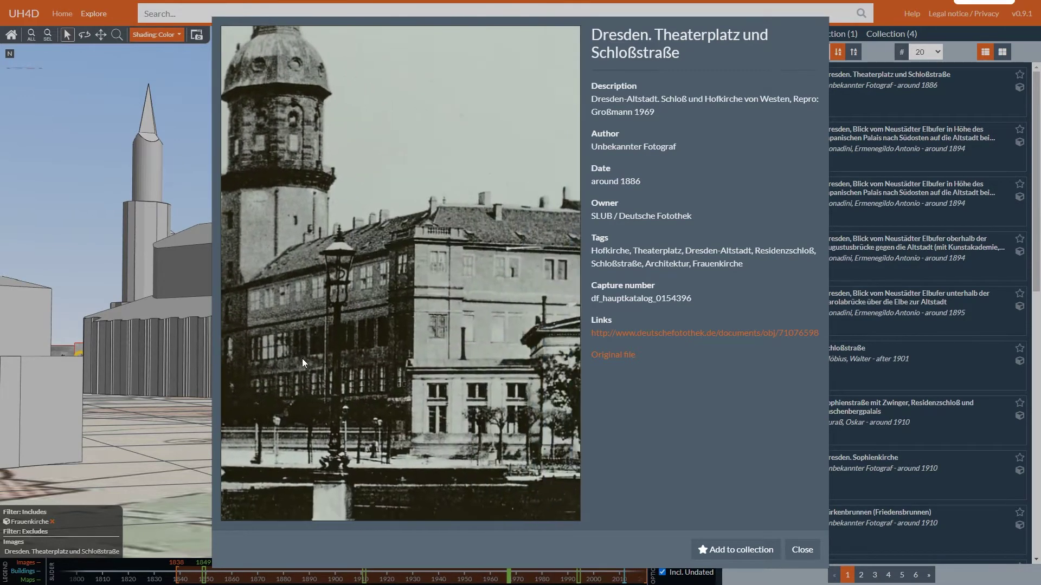
{"action": "left_click_drag", "start_coordinate": [402, 322], "coordinate": [360, 336]}
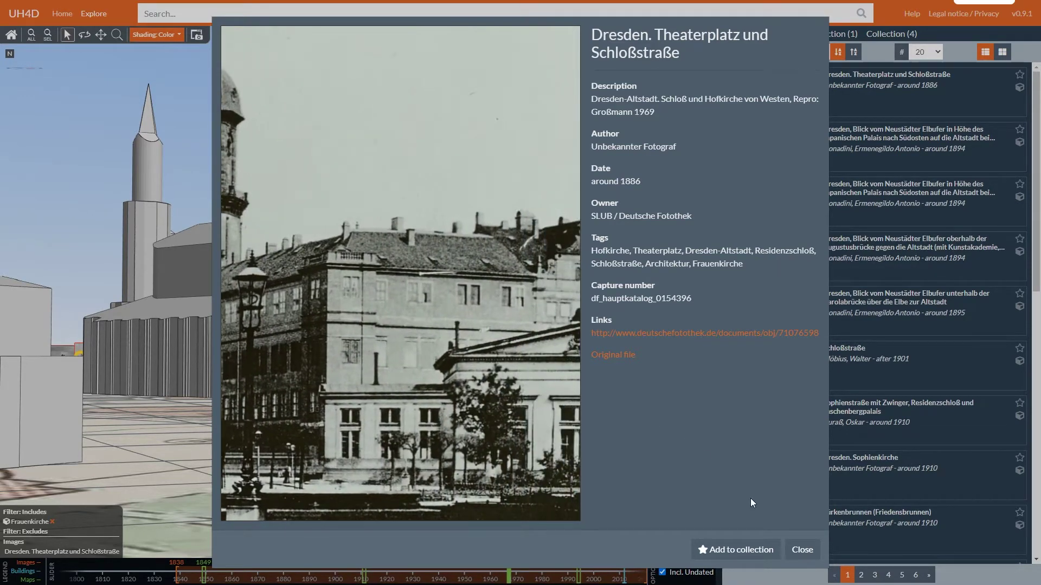
{"action": "left_click", "coordinate": [799, 550]}
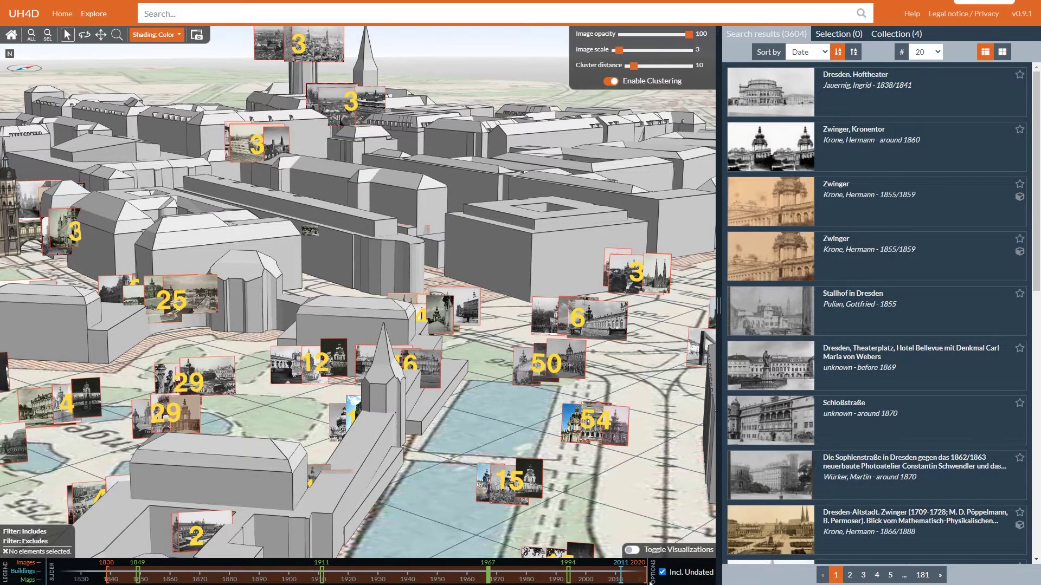
{"action": "left_click_drag", "start_coordinate": [645, 580], "coordinate": [516, 579]}
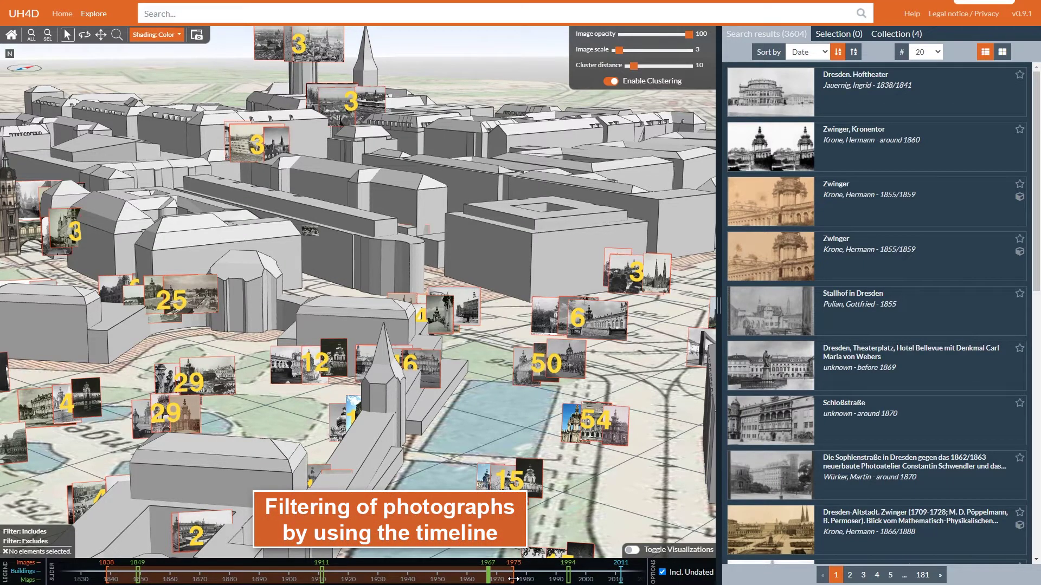
- Set the photo date range to about 1922–1954 and the 3D building year to 1960
{"action": "left_click_drag", "start_coordinate": [513, 579], "coordinate": [449, 578]}
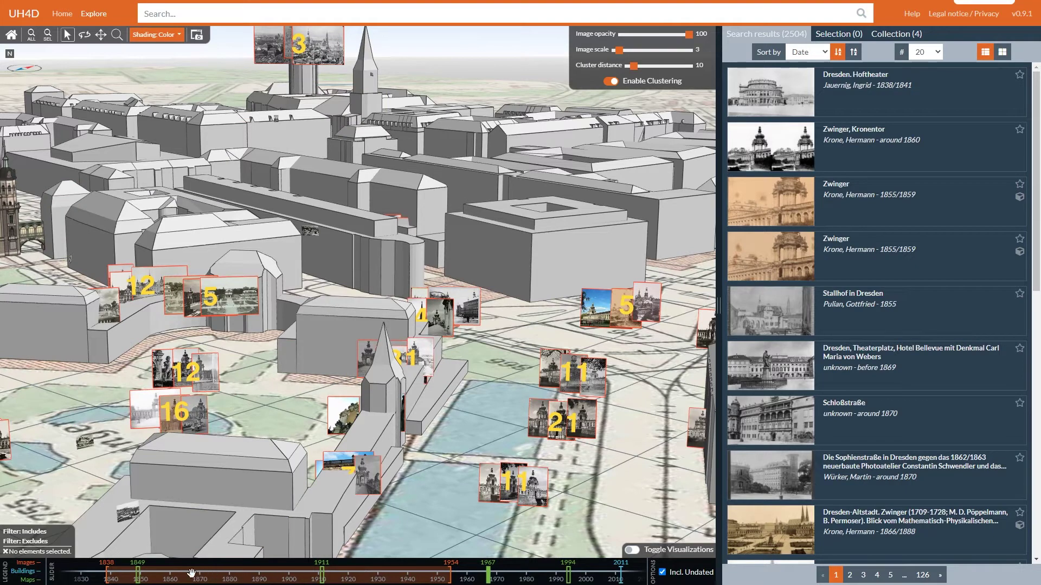
{"action": "left_click_drag", "start_coordinate": [107, 572], "coordinate": [357, 579]}
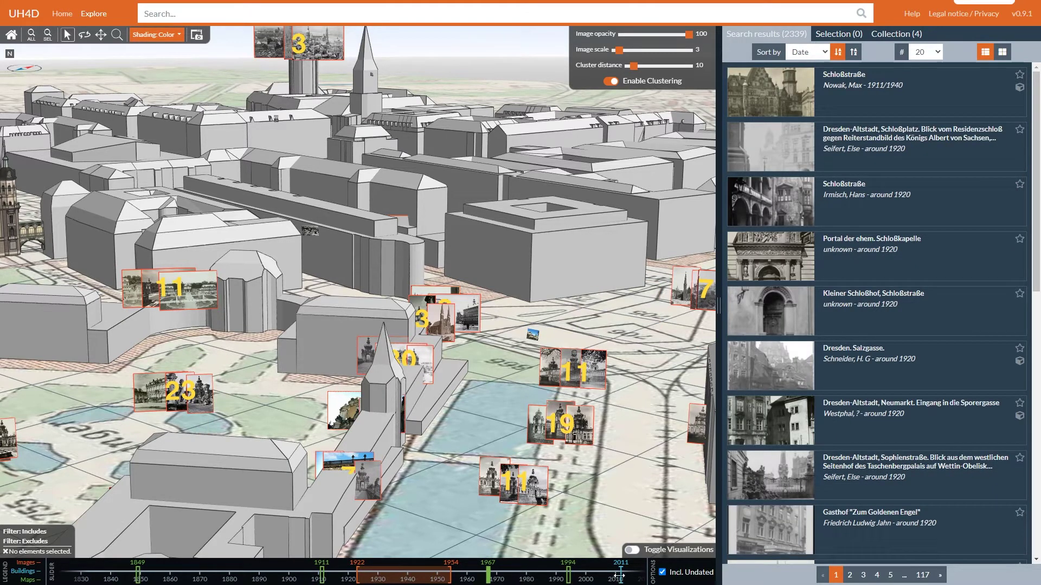
{"action": "left_click_drag", "start_coordinate": [619, 575], "coordinate": [493, 579]}
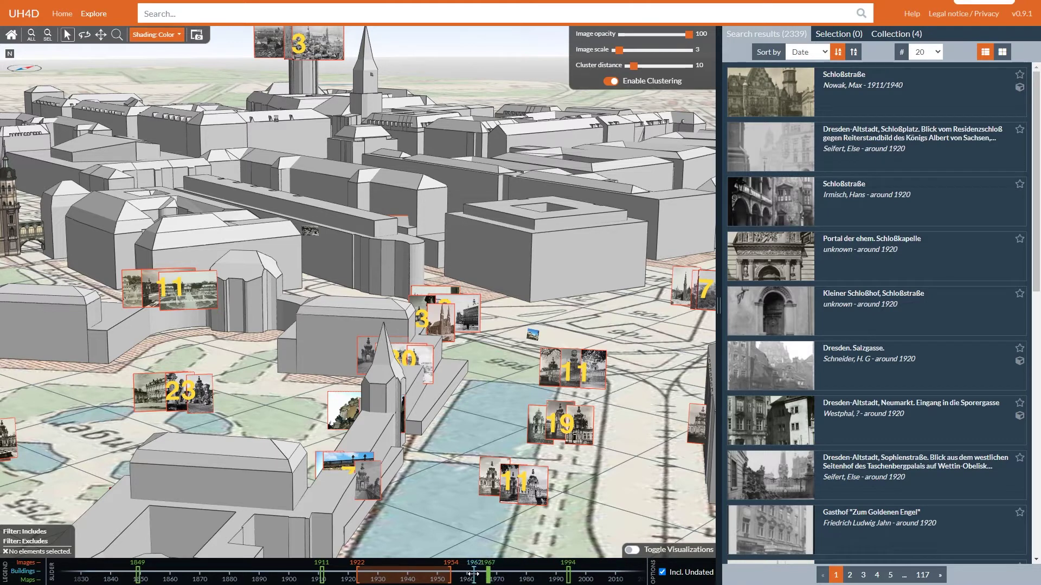
{"action": "left_click_drag", "start_coordinate": [473, 573], "coordinate": [468, 574]}
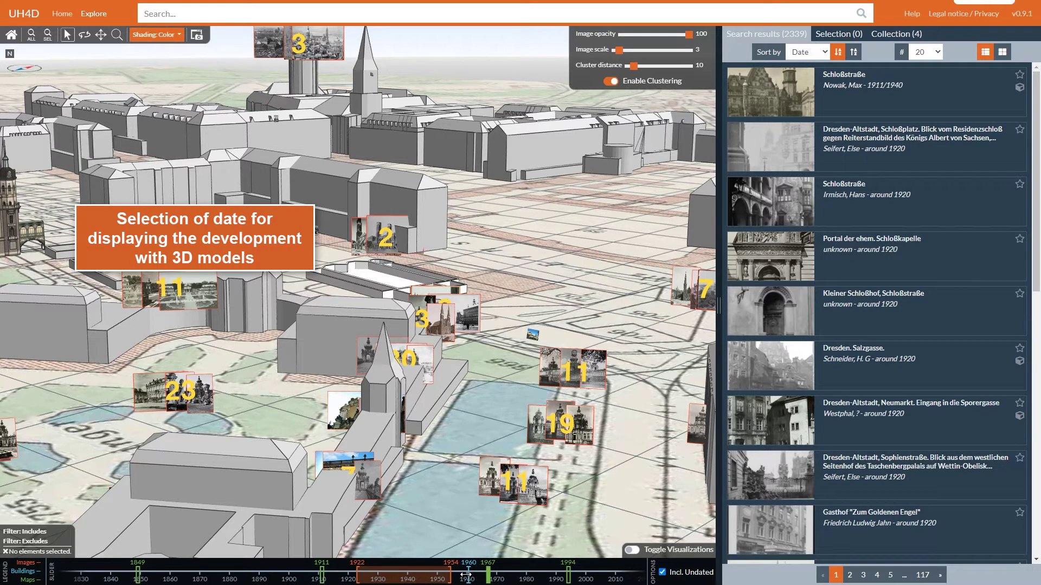
- Move the 3D buildings' date earlier, to 1929
{"action": "left_click_drag", "start_coordinate": [448, 576], "coordinate": [414, 576]}
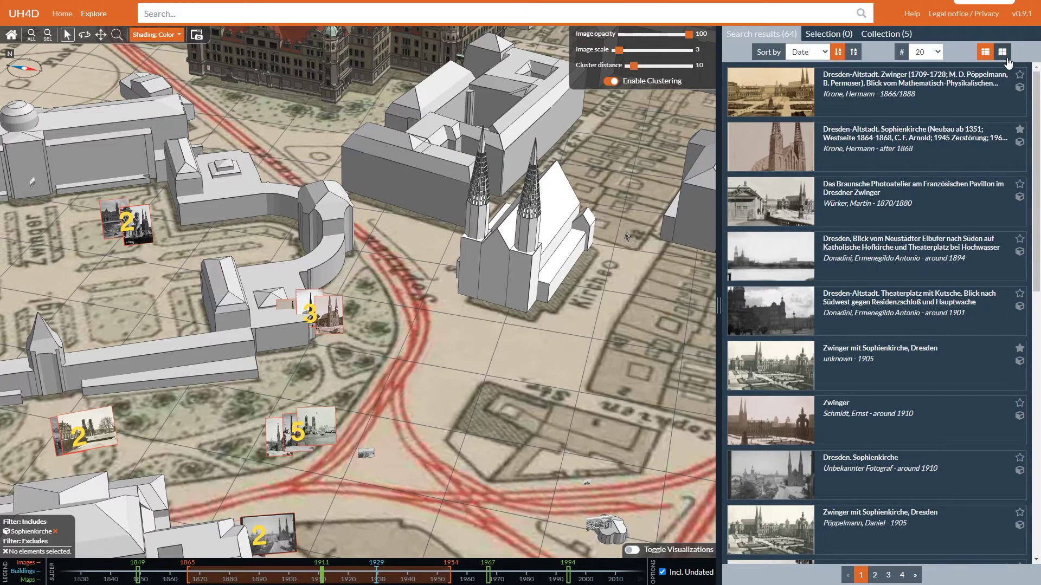
- Star the 1939 Sophienkirche west view from grid page 3, then compare it with an older photo
{"action": "left_click", "coordinate": [1003, 55]}
{"action": "scroll", "coordinate": [878, 325], "scroll_direction": "down", "scroll_amount": 3}
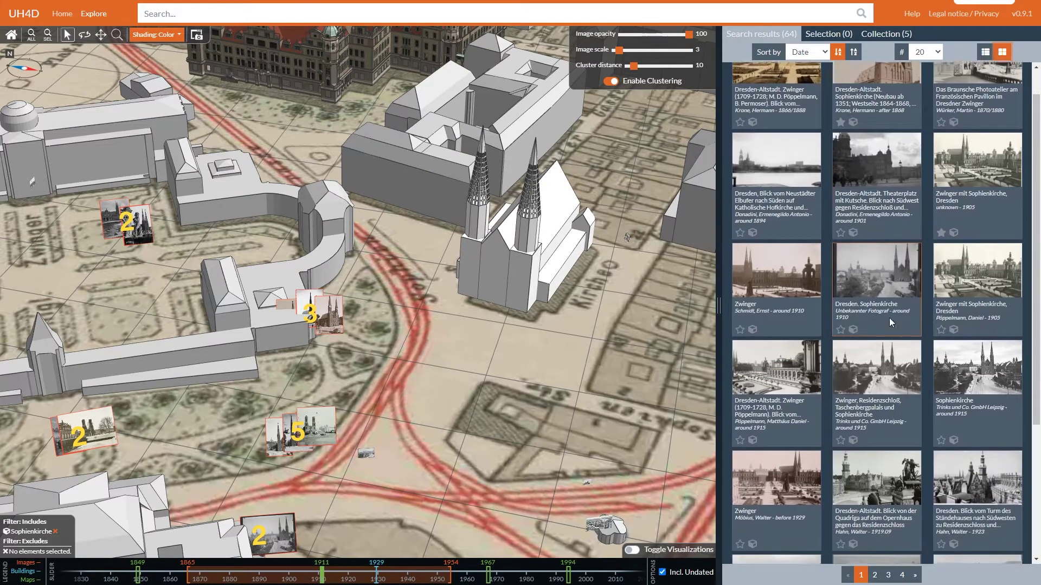
{"action": "left_click", "coordinate": [888, 575]}
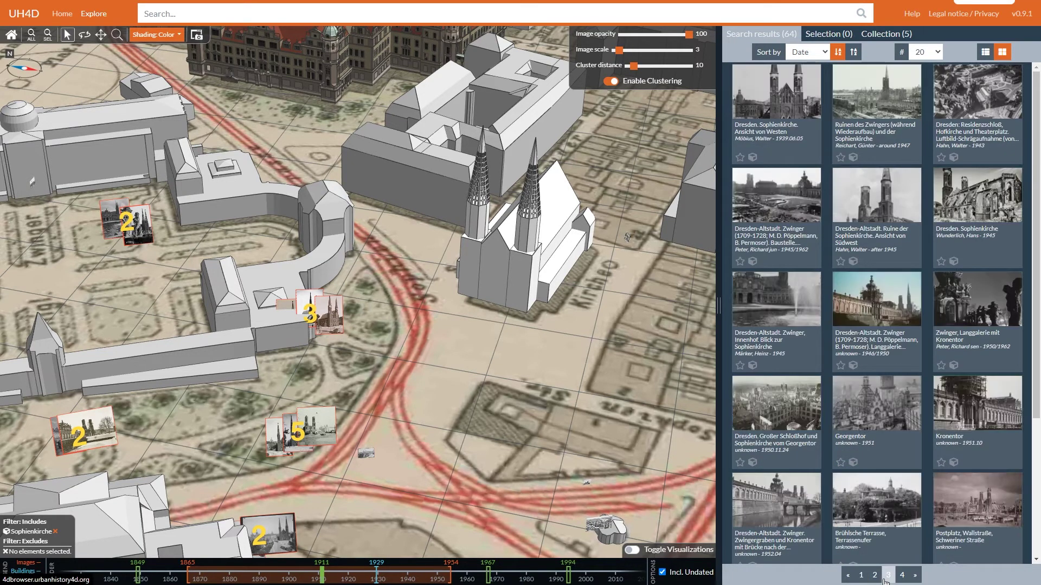
{"action": "left_click", "coordinate": [741, 158]}
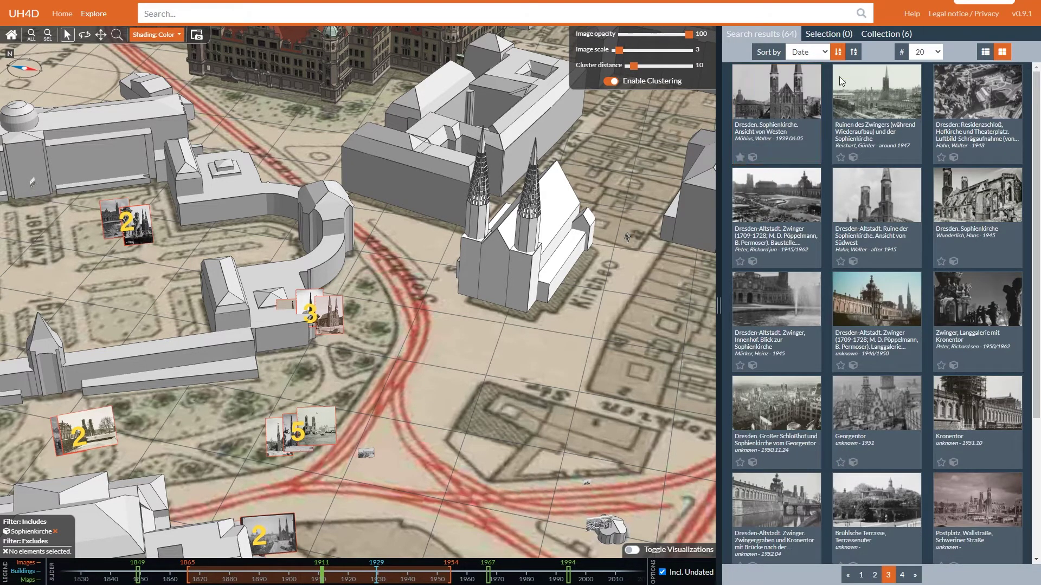
{"action": "left_click", "coordinate": [889, 34]}
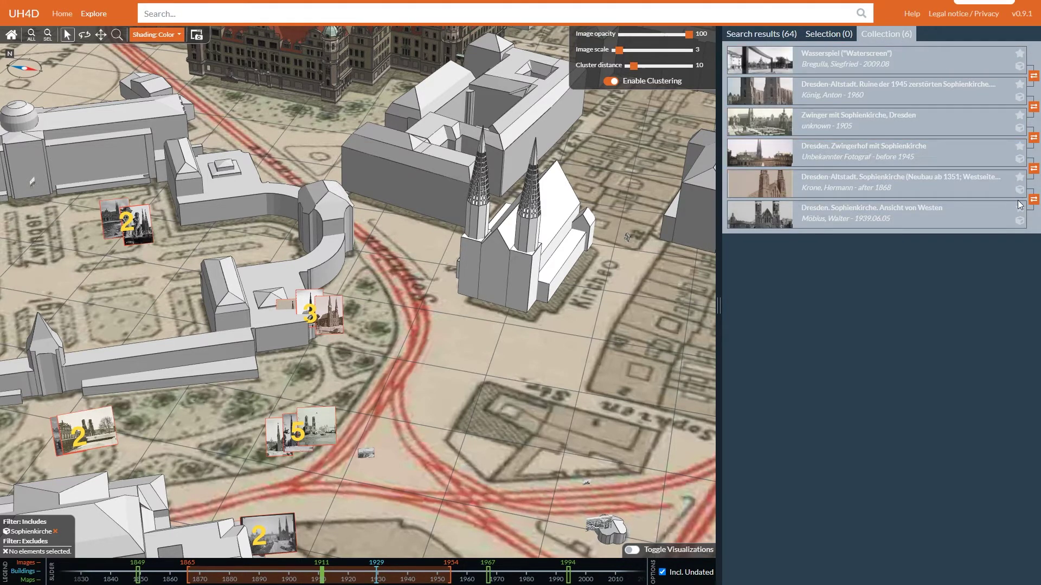
{"action": "left_click", "coordinate": [1034, 200]}
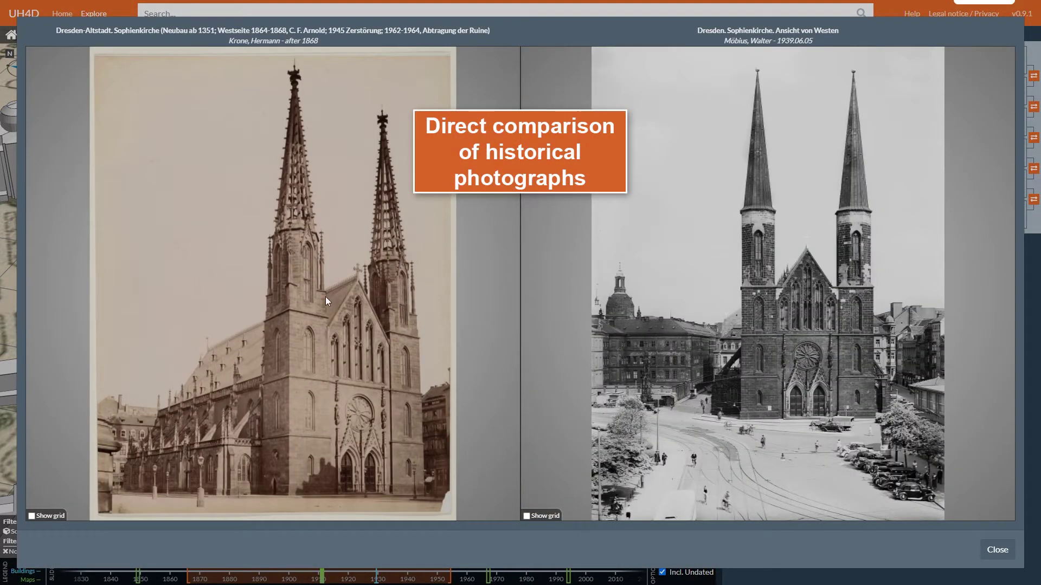
- Zoom and pan the left Sophienkirche photo onto the upper spire
{"action": "scroll", "coordinate": [308, 236], "scroll_direction": "up", "scroll_amount": 2}
{"action": "scroll", "coordinate": [297, 221], "scroll_direction": "up", "scroll_amount": 2}
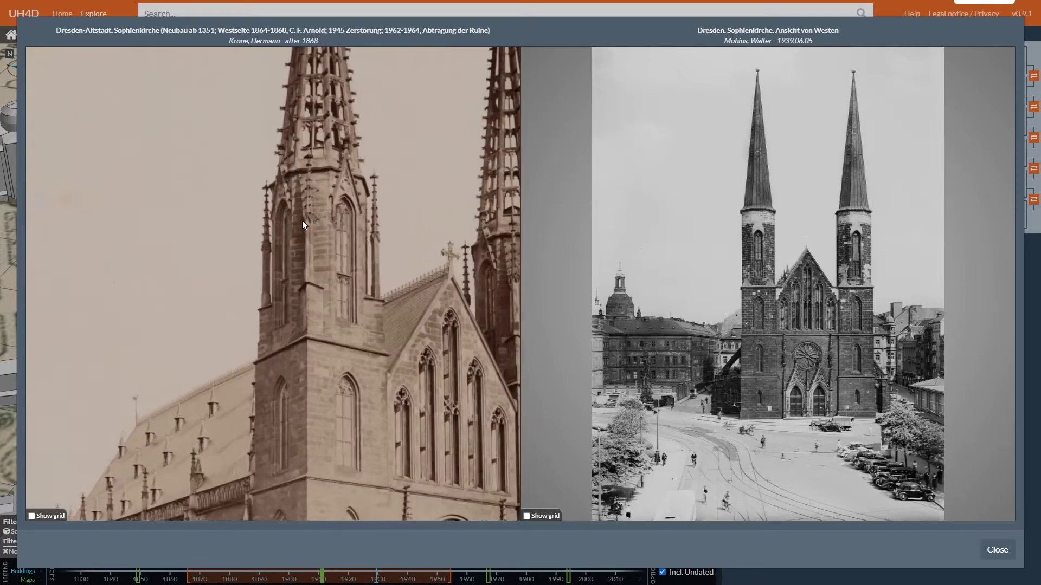
{"action": "scroll", "coordinate": [302, 220], "scroll_direction": "up", "scroll_amount": 2}
{"action": "scroll", "coordinate": [327, 182], "scroll_direction": "up", "scroll_amount": 2}
{"action": "left_click_drag", "start_coordinate": [345, 150], "coordinate": [294, 303]}
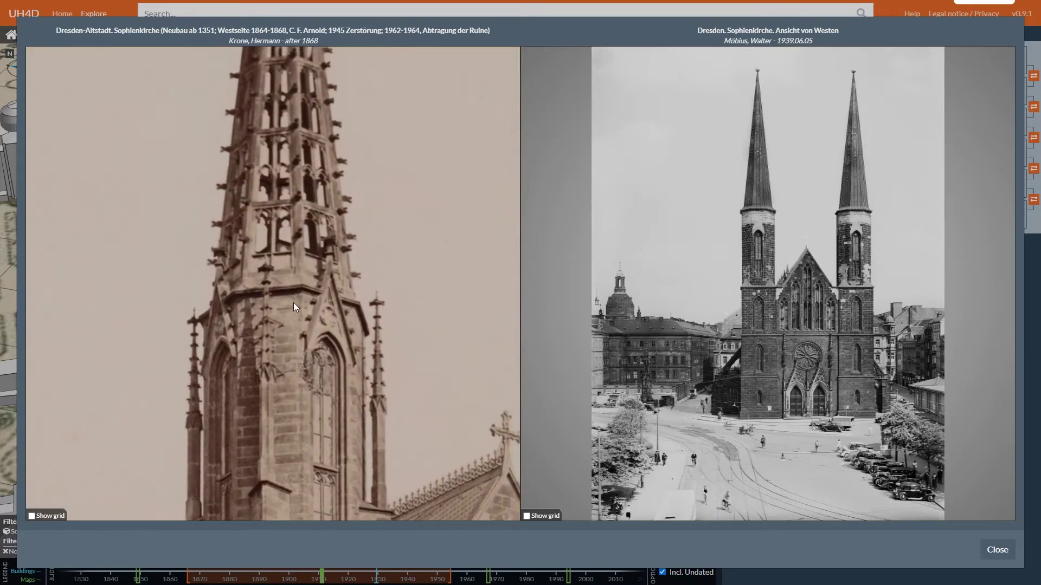
- Zoom and pan the right photo onto the spire, belfry and eave
{"action": "scroll", "coordinate": [298, 287], "scroll_direction": "up", "scroll_amount": 2}
{"action": "scroll", "coordinate": [760, 201], "scroll_direction": "up", "scroll_amount": 2}
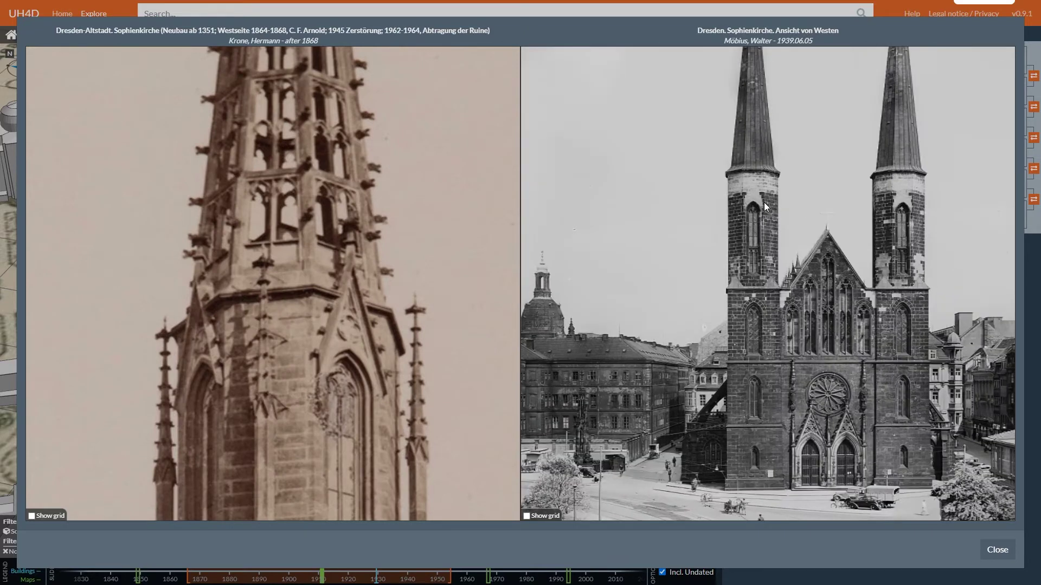
{"action": "scroll", "coordinate": [764, 202], "scroll_direction": "up", "scroll_amount": 3}
{"action": "mouse_move", "coordinate": [763, 199]}
{"action": "left_mouse_down"}
{"action": "mouse_move", "coordinate": [742, 239]}
{"action": "mouse_move", "coordinate": [740, 338]}
{"action": "left_mouse_up"}
{"action": "scroll", "coordinate": [740, 269], "scroll_direction": "up", "scroll_amount": 2}
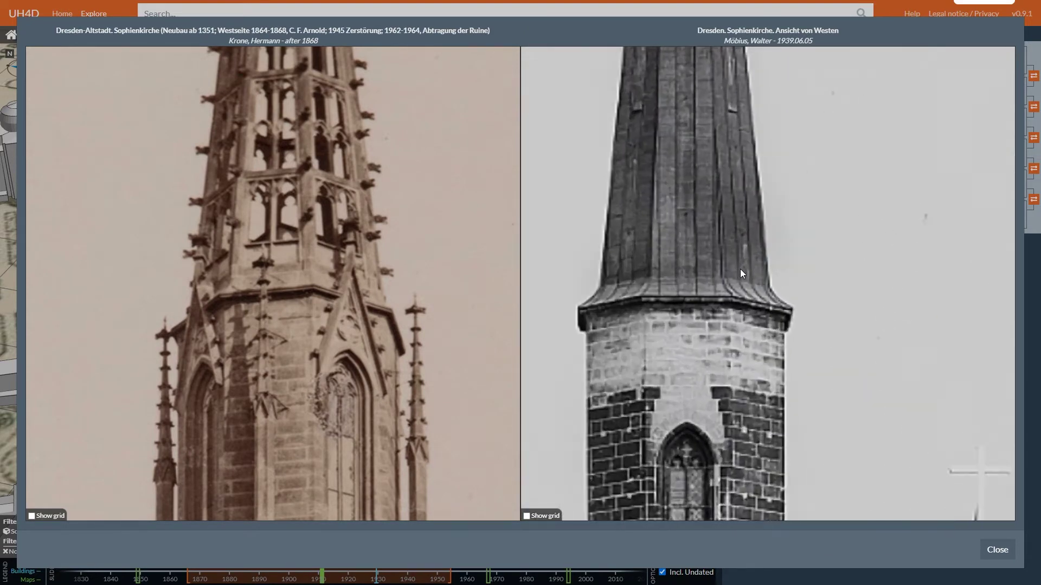
{"action": "scroll", "coordinate": [738, 272], "scroll_direction": "up", "scroll_amount": 2}
{"action": "scroll", "coordinate": [731, 287], "scroll_direction": "up", "scroll_amount": 1}
{"action": "mouse_move", "coordinate": [725, 301]}
{"action": "left_mouse_down"}
{"action": "mouse_move", "coordinate": [781, 342]}
{"action": "mouse_move", "coordinate": [792, 330]}
{"action": "left_mouse_up"}
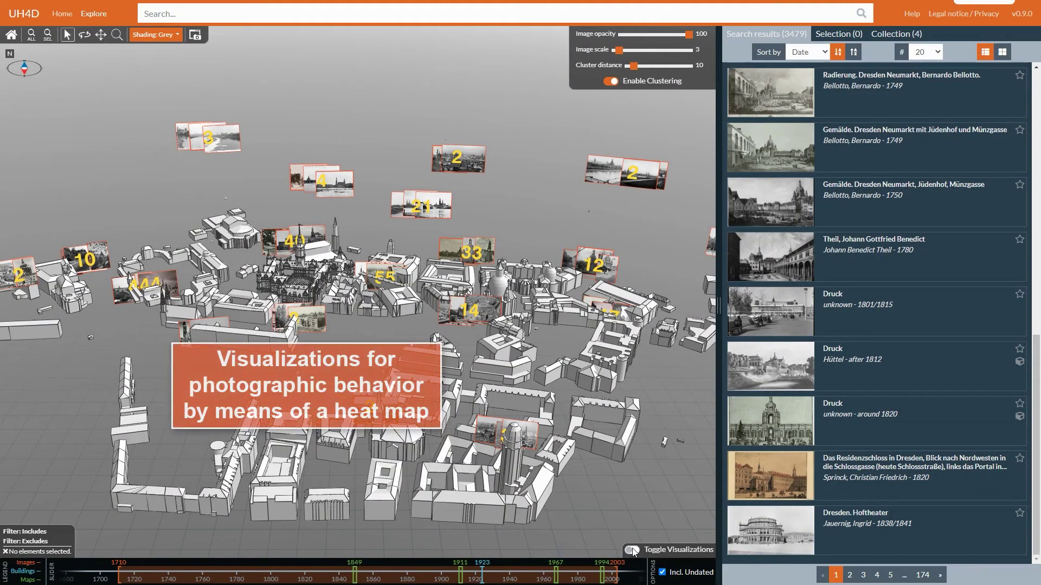
- Turn on the photo-position heat map and tilt in on the red hotspot square
{"action": "left_click", "coordinate": [631, 551]}
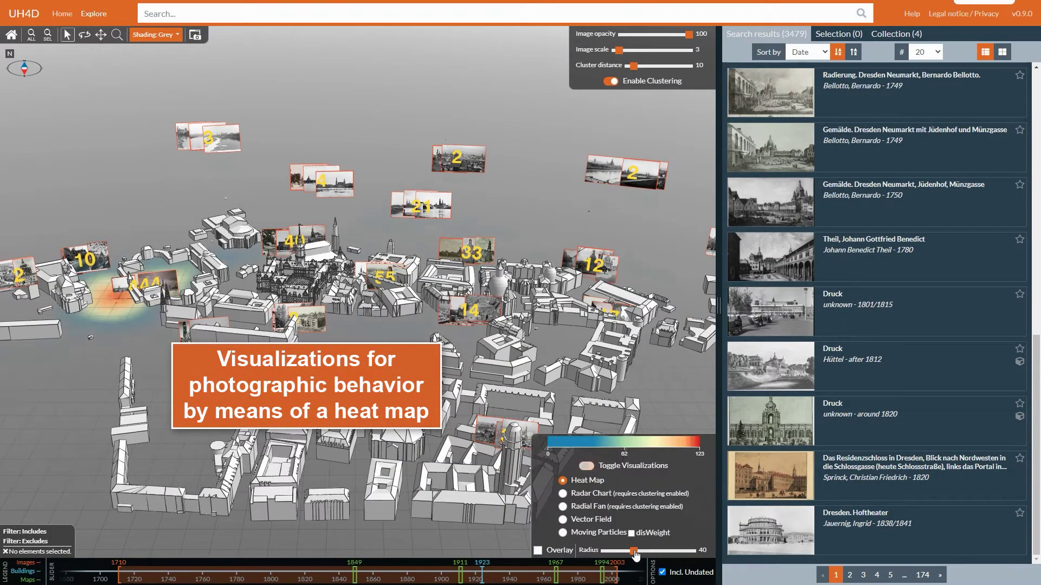
{"action": "left_click_drag", "start_coordinate": [348, 473], "coordinate": [331, 429]}
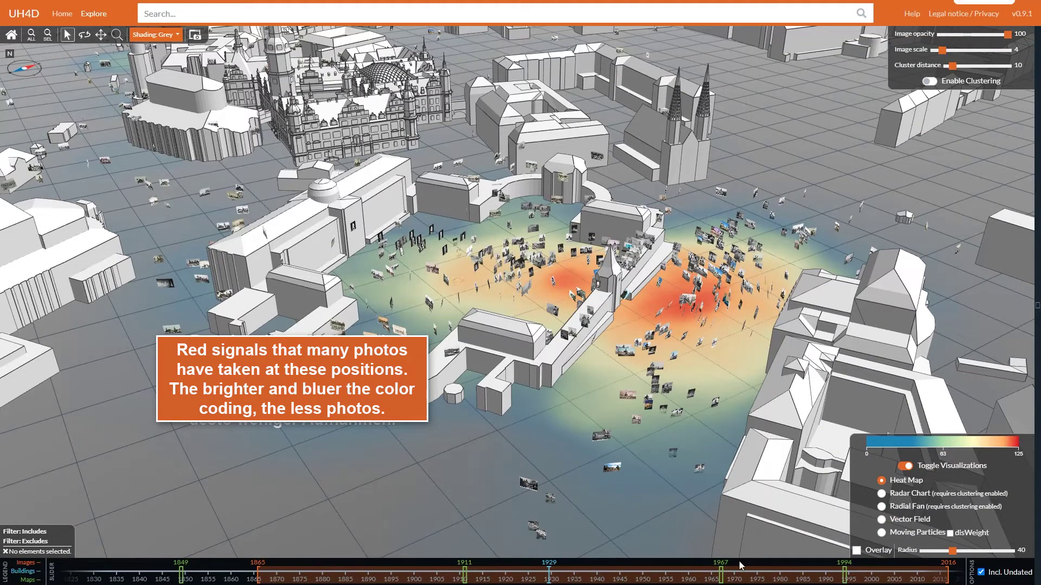
- Show the photo-direction vector field at radius 54 overlaid on buildings, viewed top-down over the square
{"action": "left_click", "coordinate": [882, 520]}
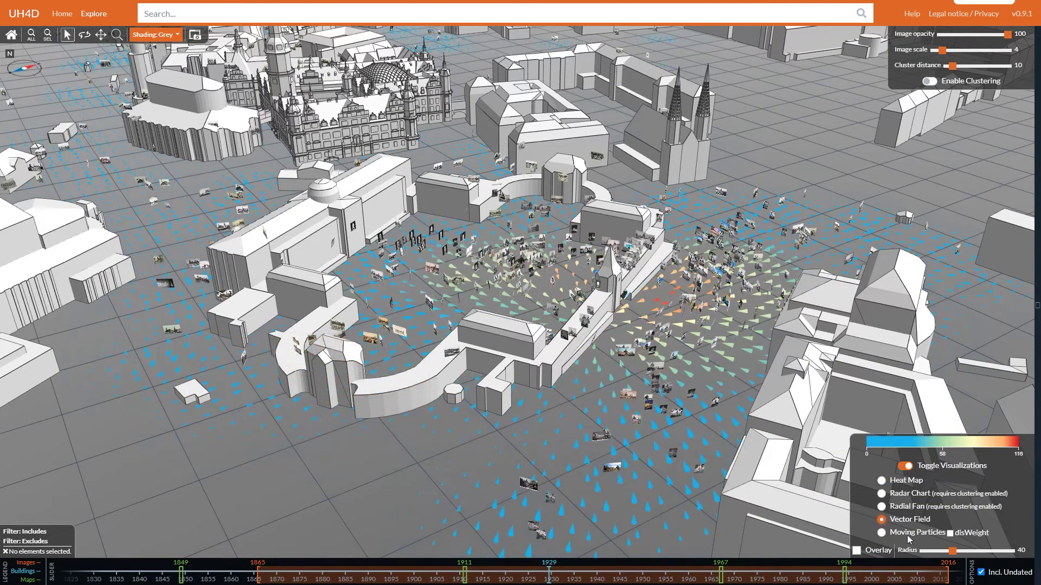
{"action": "left_click_drag", "start_coordinate": [956, 558], "coordinate": [970, 558]}
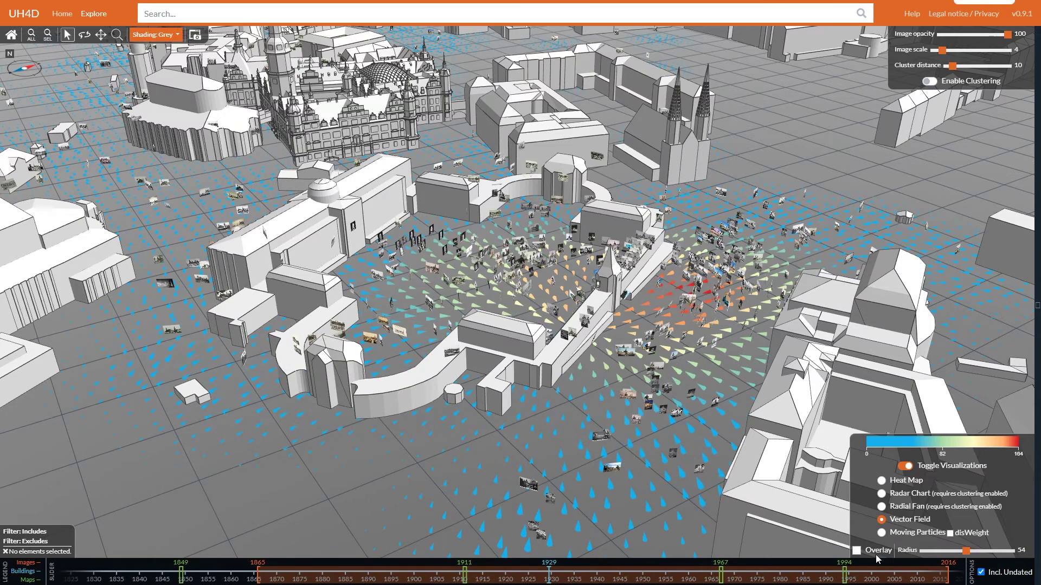
{"action": "left_click", "coordinate": [856, 550]}
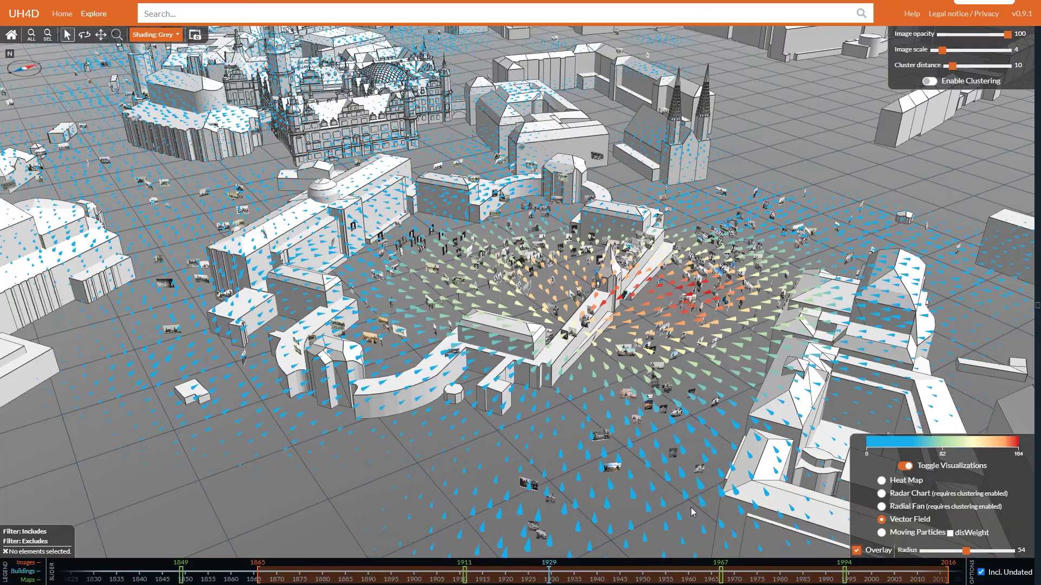
{"action": "scroll", "coordinate": [669, 371], "scroll_direction": "up", "scroll_amount": 3}
{"action": "mouse_move", "coordinate": [668, 371]}
{"action": "left_mouse_down"}
{"action": "mouse_move", "coordinate": [459, 416]}
{"action": "mouse_move", "coordinate": [384, 414]}
{"action": "left_mouse_up"}
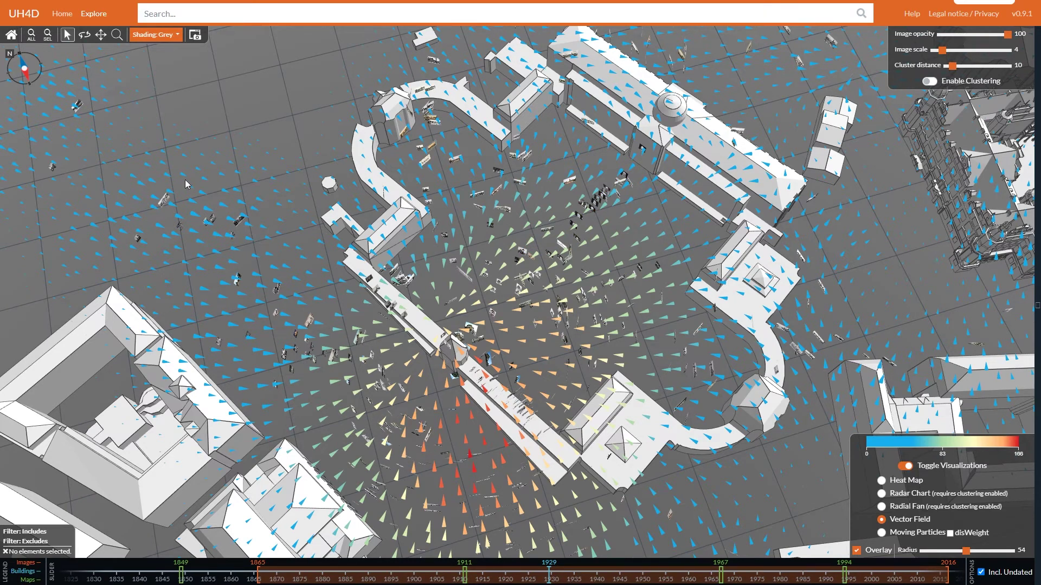
- Go to the Home city overview, turn visualizations off, and show the 1967 historic map
{"action": "left_click", "coordinate": [12, 45]}
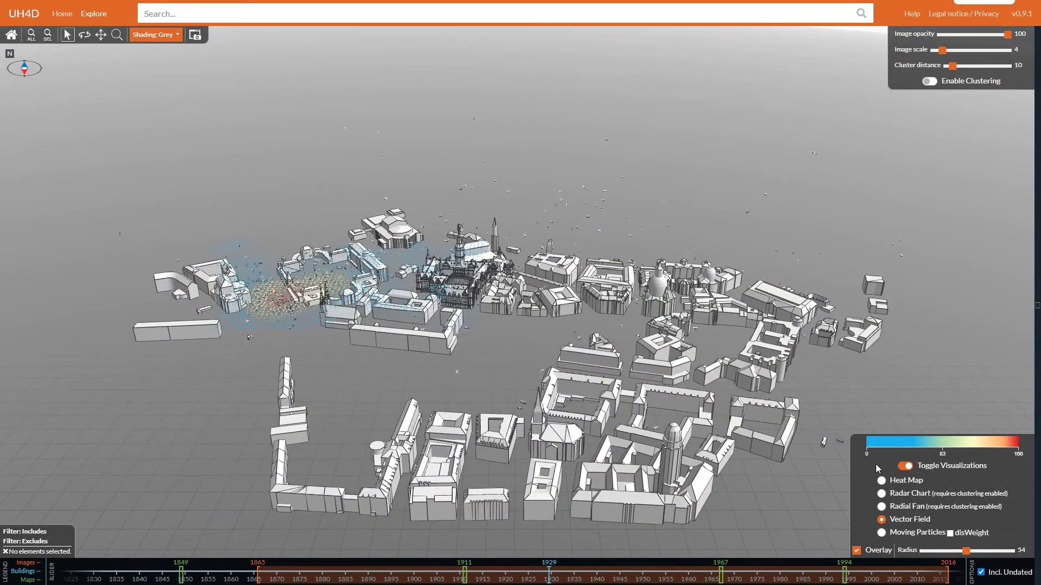
{"action": "left_click", "coordinate": [898, 466]}
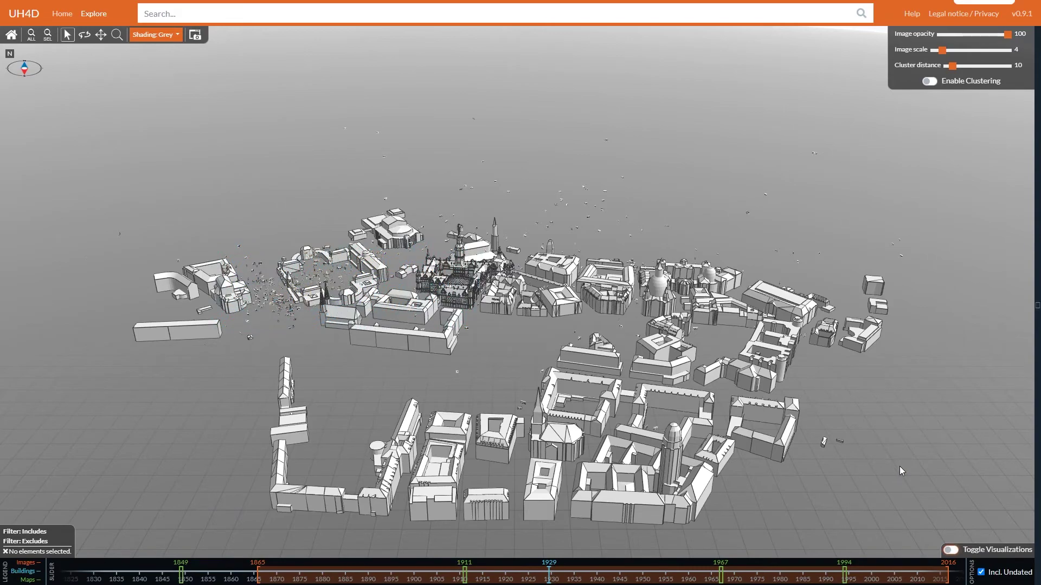
{"action": "left_click", "coordinate": [721, 574]}
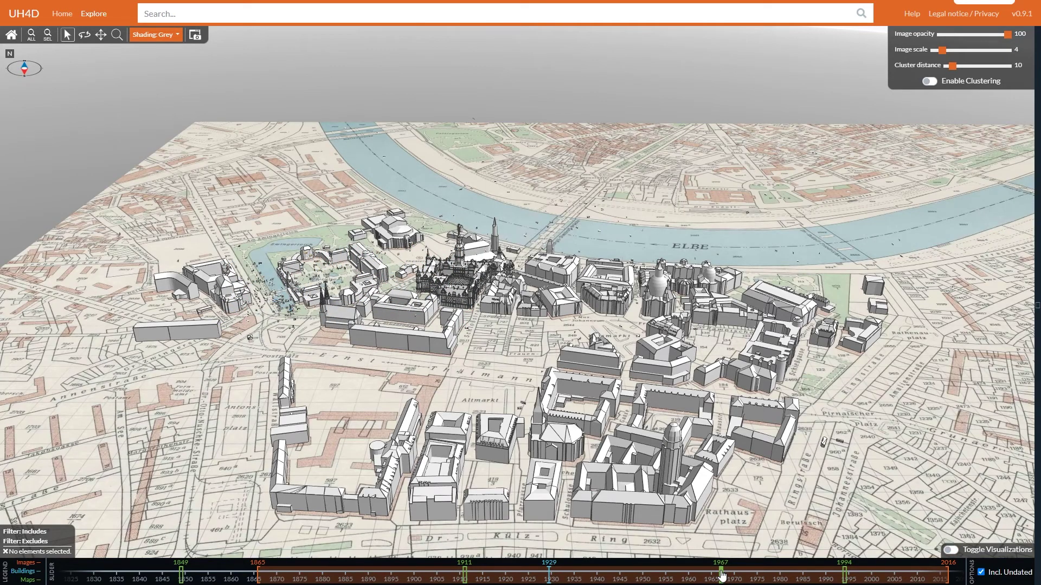